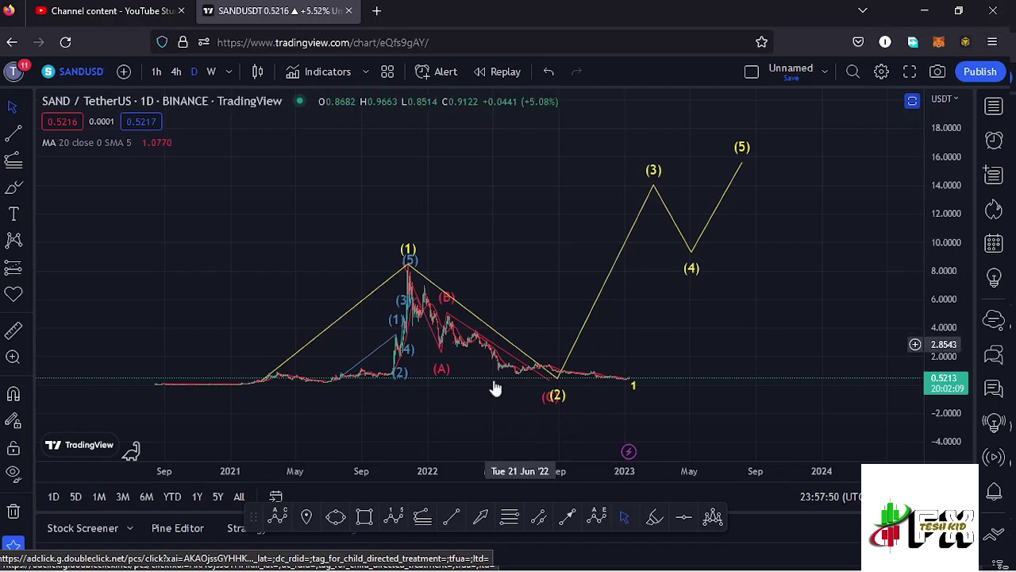
{"action": "left_click", "coordinate": [14, 334]}
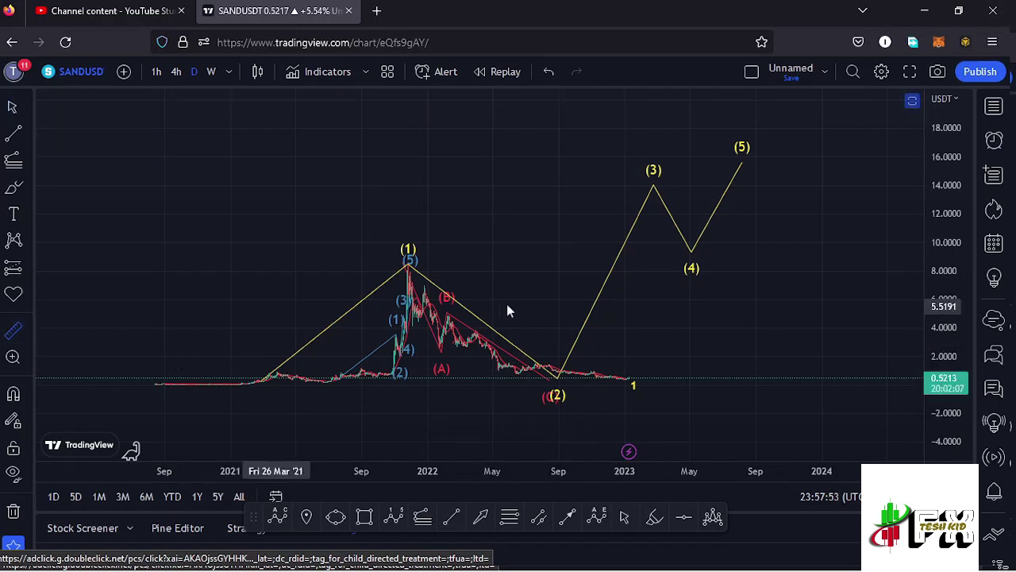
{"action": "left_click", "coordinate": [409, 262]}
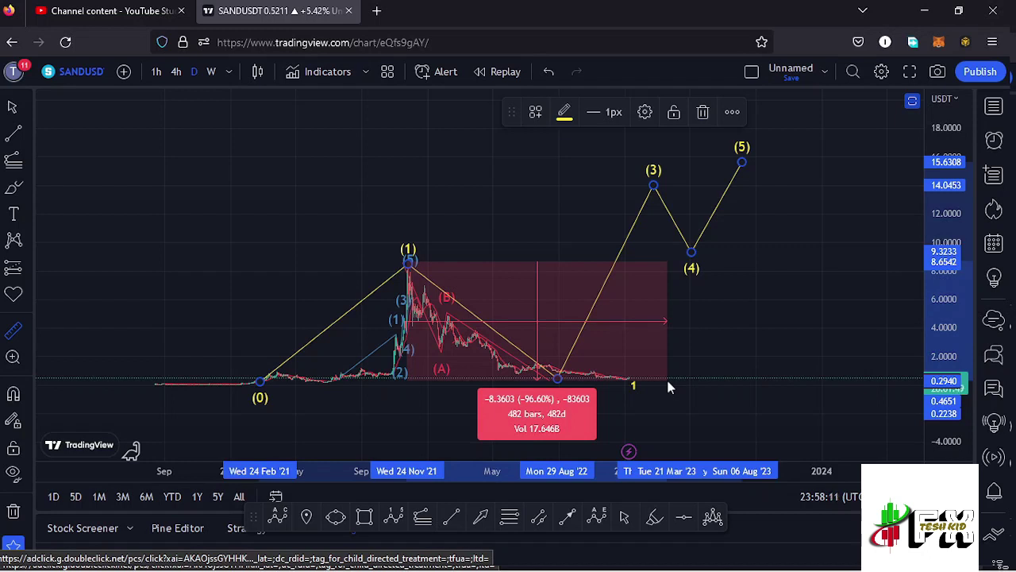
{"action": "left_click", "coordinate": [668, 387]}
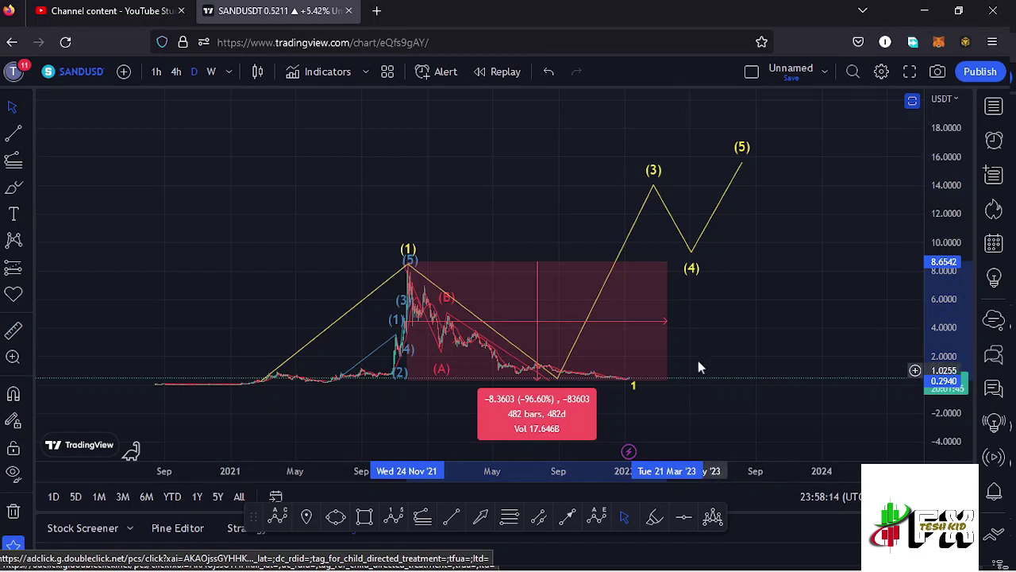
{"action": "left_click", "coordinate": [711, 336]}
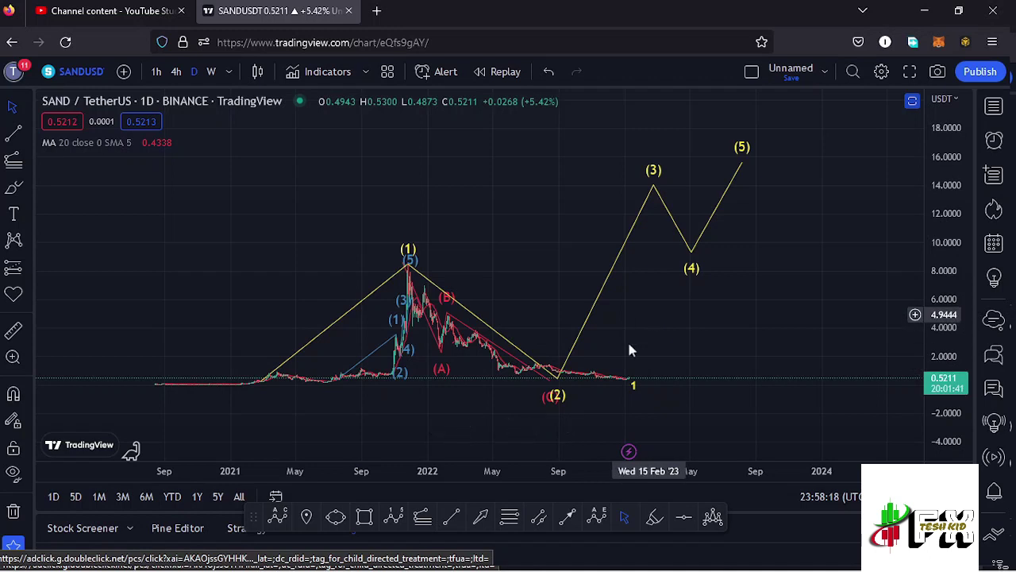
{"action": "scroll", "coordinate": [607, 356], "scroll_direction": "up", "scroll_amount": 1}
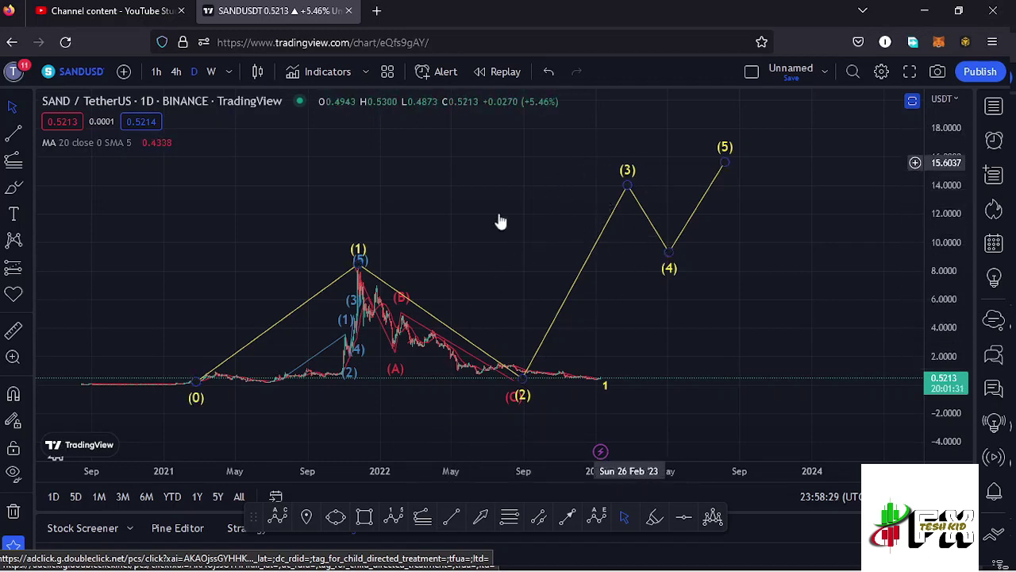
{"action": "left_click", "coordinate": [423, 523]}
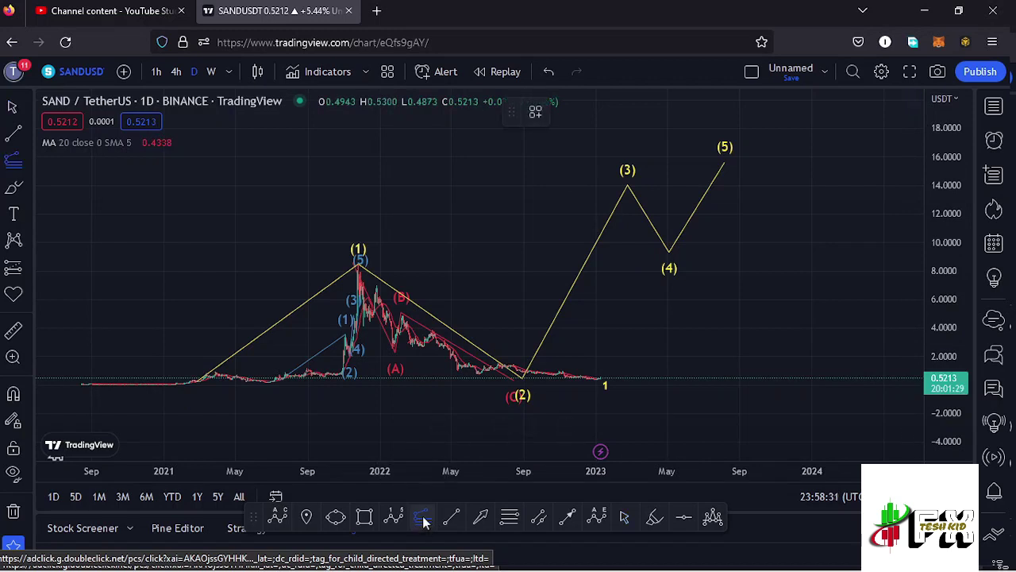
{"action": "left_click", "coordinate": [155, 383]}
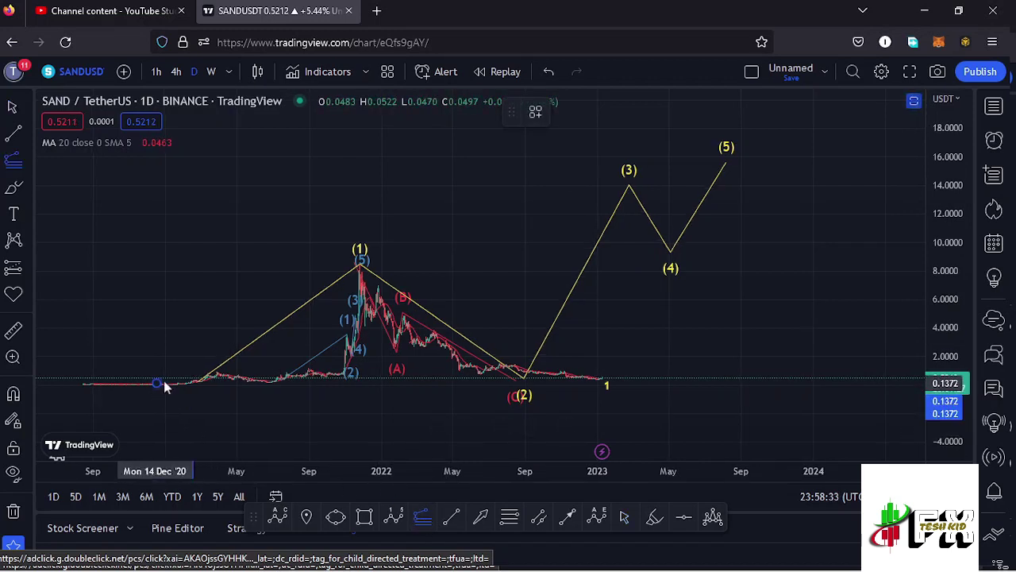
{"action": "left_click", "coordinate": [360, 270]}
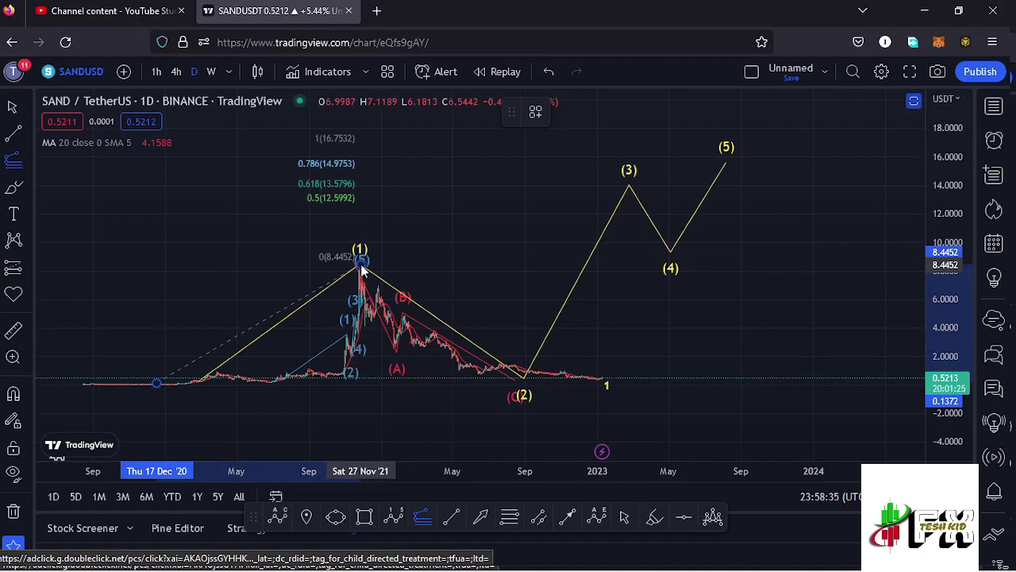
{"action": "left_click", "coordinate": [831, 381]}
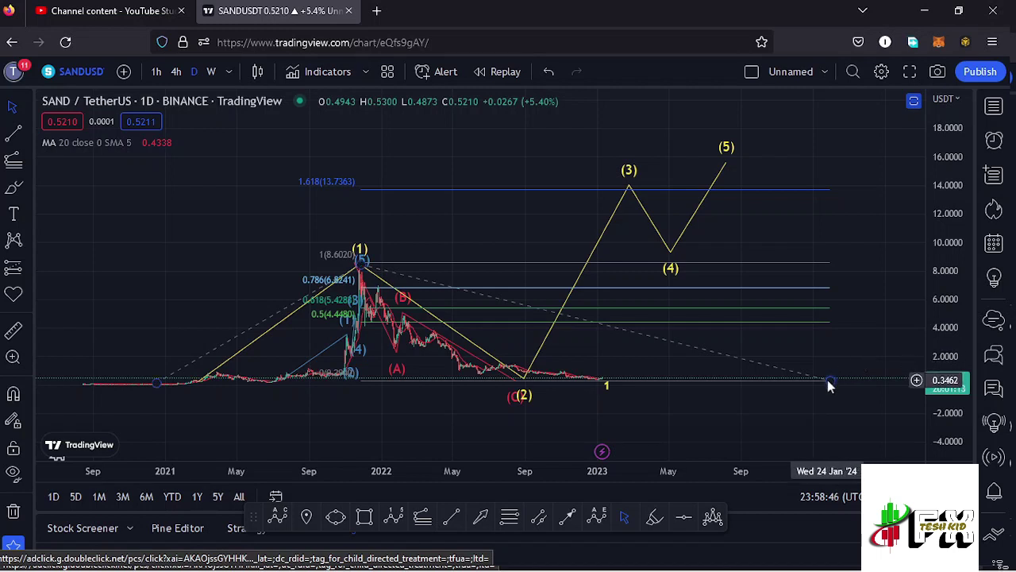
{"action": "left_click", "coordinate": [830, 380]}
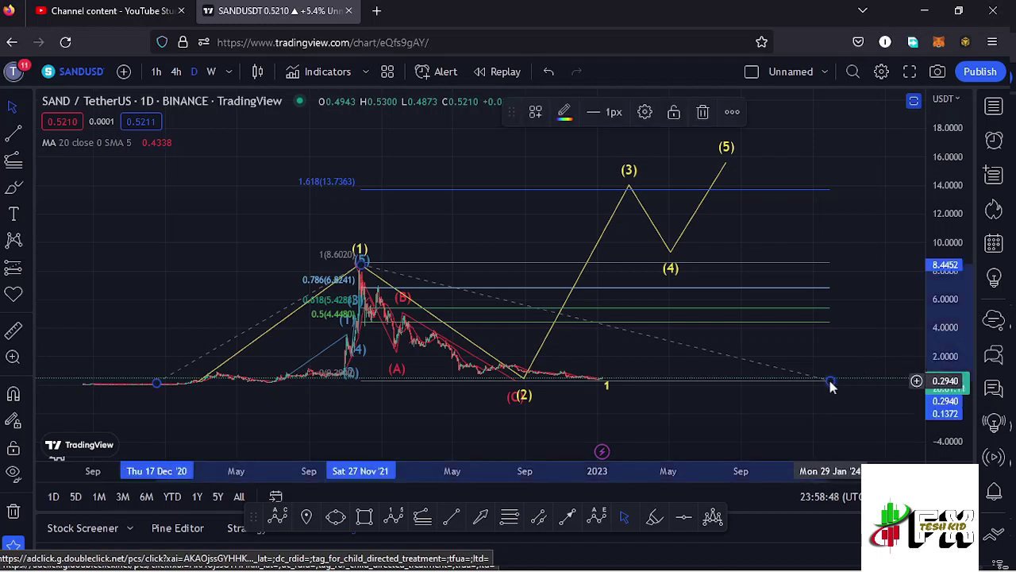
{"action": "key", "text": "Delete"}
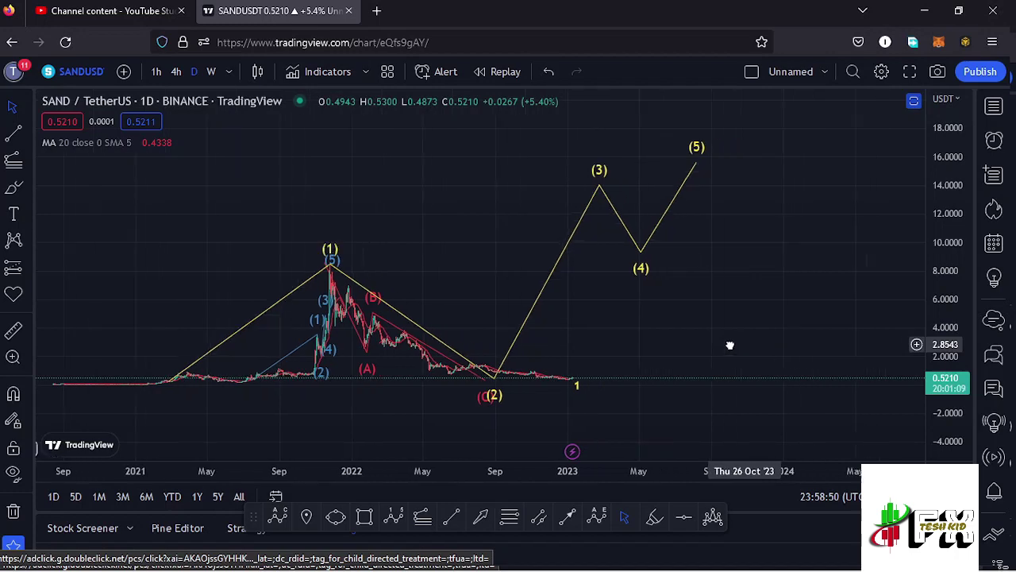
Switch the SAND/USDT chart from the daily to the 1-hour timeframe
{"action": "mouse_move", "coordinate": [608, 338]}
{"action": "left_mouse_down"}
{"action": "mouse_move", "coordinate": [638, 297]}
{"action": "mouse_move", "coordinate": [667, 290]}
{"action": "left_mouse_up"}
{"action": "left_click", "coordinate": [158, 71]}
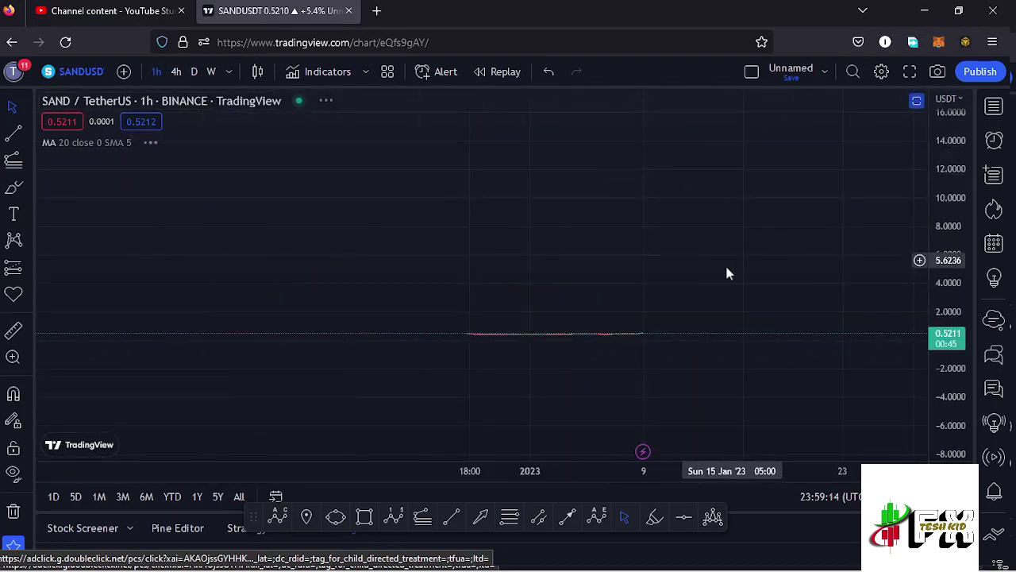
{"action": "left_click", "coordinate": [1003, 107]}
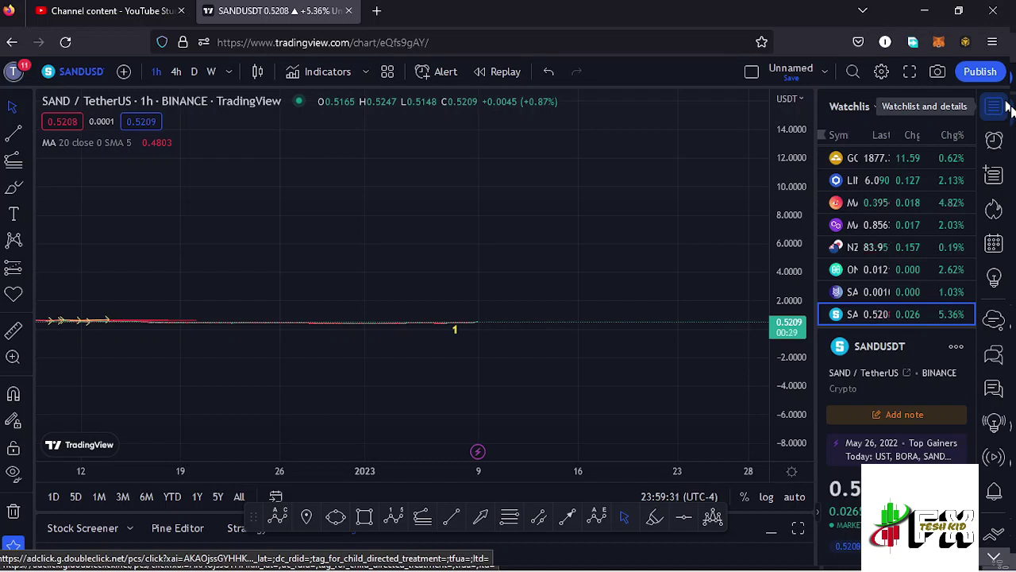
{"action": "left_click", "coordinate": [996, 106]}
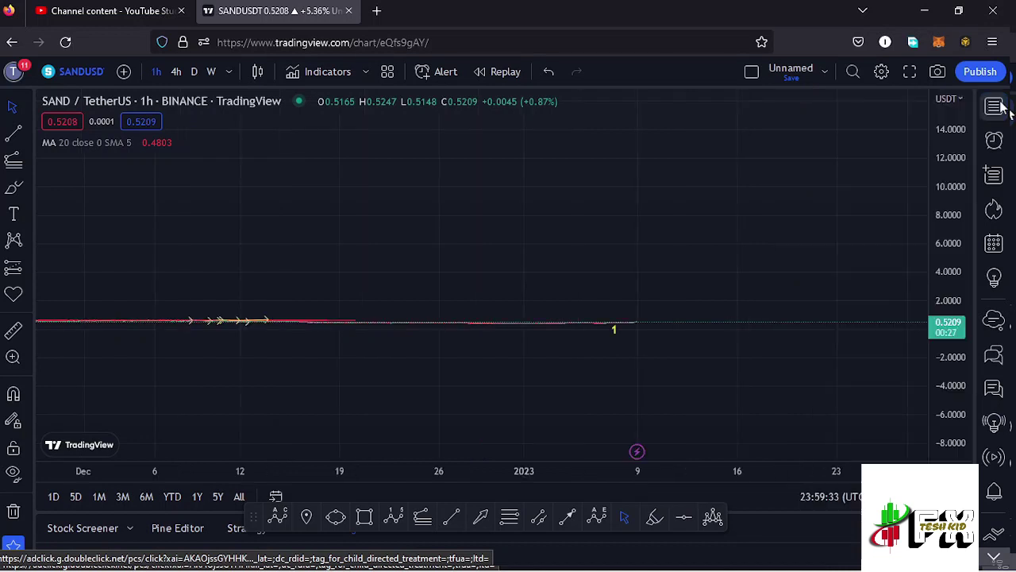
Stretch the price scale to enlarge the hourly candles and bring recent candles into view
{"action": "left_click_drag", "start_coordinate": [703, 265], "coordinate": [732, 217]}
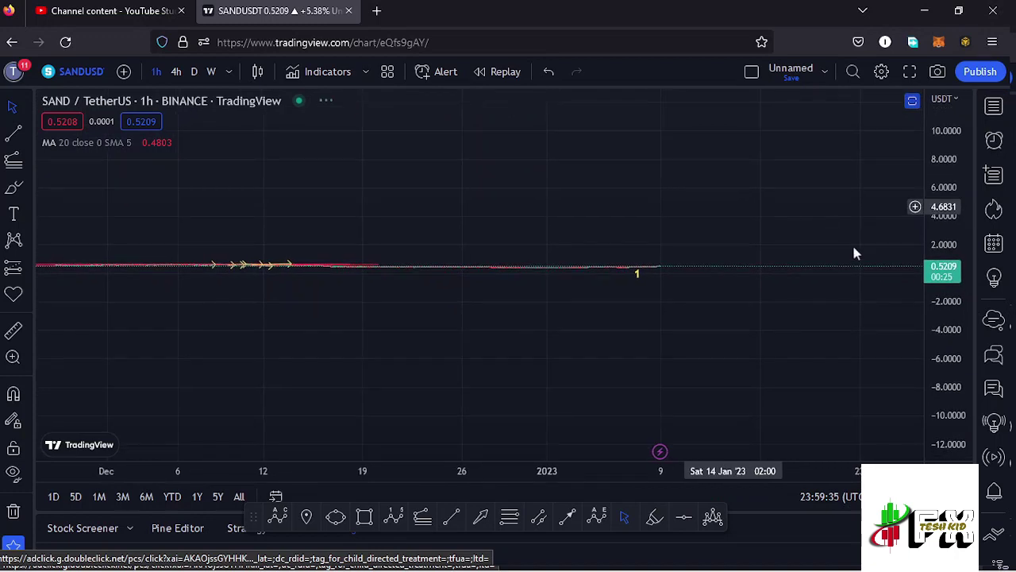
{"action": "left_click_drag", "start_coordinate": [933, 274], "coordinate": [940, 292]}
{"action": "left_click_drag", "start_coordinate": [725, 277], "coordinate": [728, 379]}
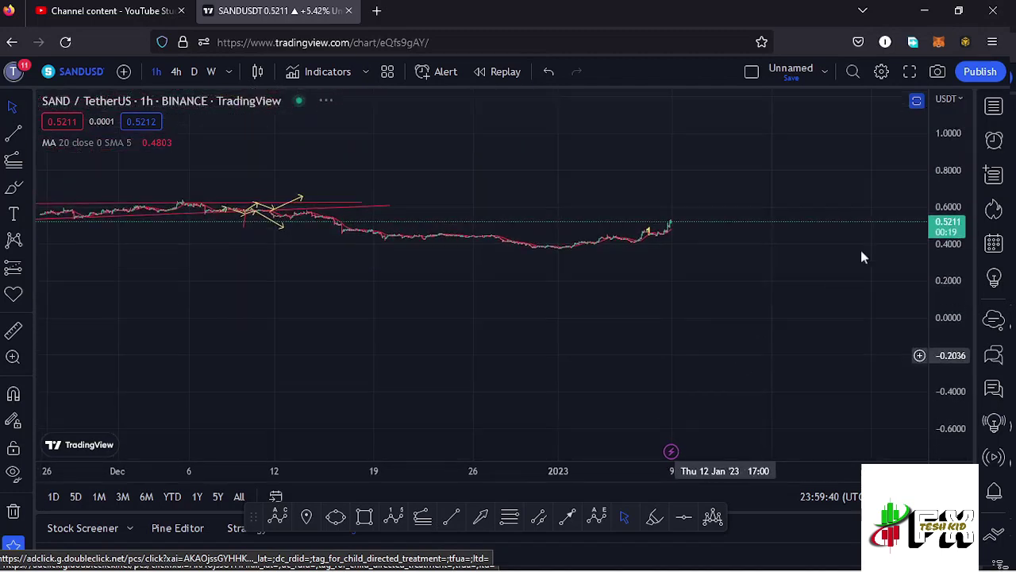
{"action": "left_click_drag", "start_coordinate": [932, 262], "coordinate": [936, 246]}
{"action": "left_click_drag", "start_coordinate": [765, 192], "coordinate": [600, 378]}
Zoom in and centre the hourly view on the January 2023 rally near 0.52 USDT
{"action": "scroll", "coordinate": [564, 357], "scroll_direction": "up", "scroll_amount": 2}
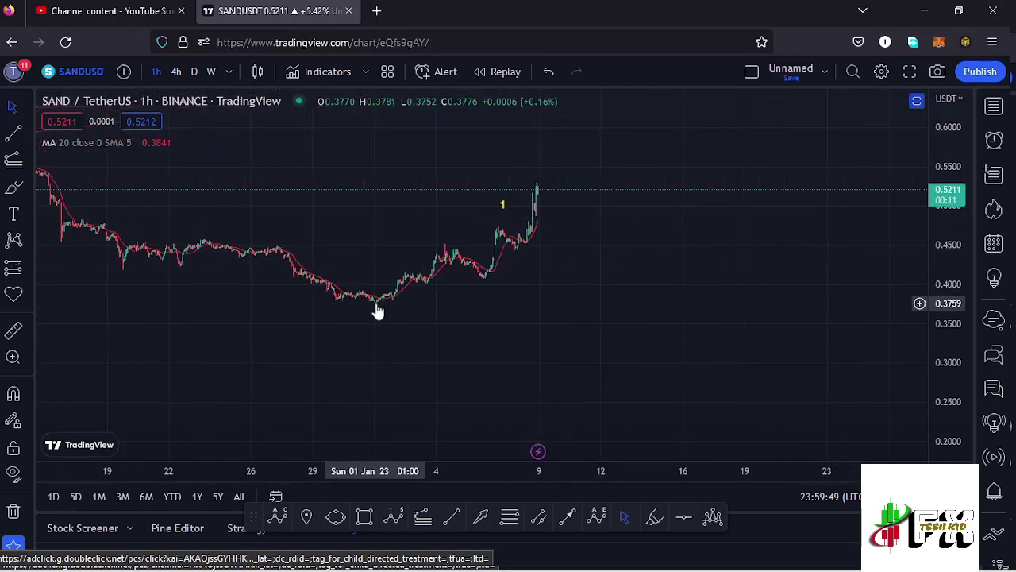
{"action": "left_click_drag", "start_coordinate": [497, 314], "coordinate": [547, 347]}
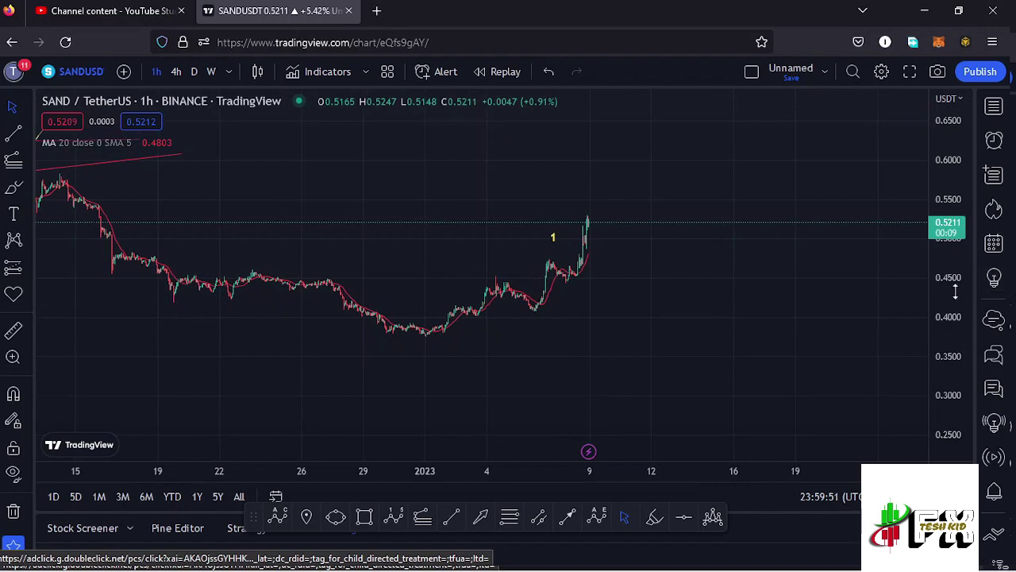
{"action": "scroll", "coordinate": [957, 291], "scroll_direction": "up", "scroll_amount": 5}
{"action": "scroll", "coordinate": [621, 292], "scroll_direction": "up", "scroll_amount": 2}
{"action": "scroll", "coordinate": [621, 293], "scroll_direction": "up", "scroll_amount": 2}
{"action": "left_click_drag", "start_coordinate": [365, 309], "coordinate": [701, 324]}
{"action": "scroll", "coordinate": [701, 324], "scroll_direction": "up", "scroll_amount": 2}
{"action": "left_click_drag", "start_coordinate": [625, 336], "coordinate": [674, 297]}
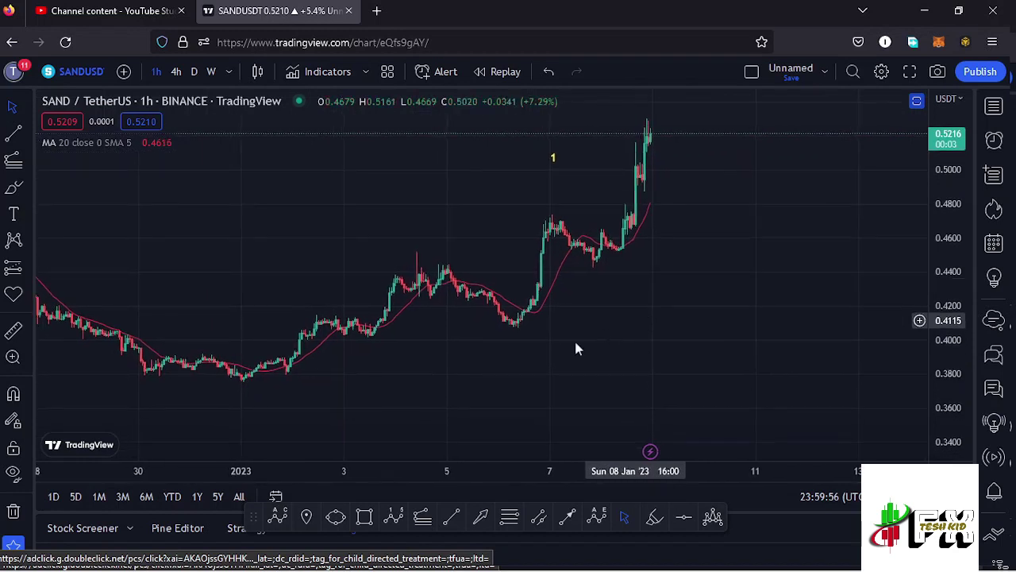
Draw an Elliott impulse wave (0)–(5) from the 1 January low across the hourly rally
{"action": "left_click", "coordinate": [394, 516]}
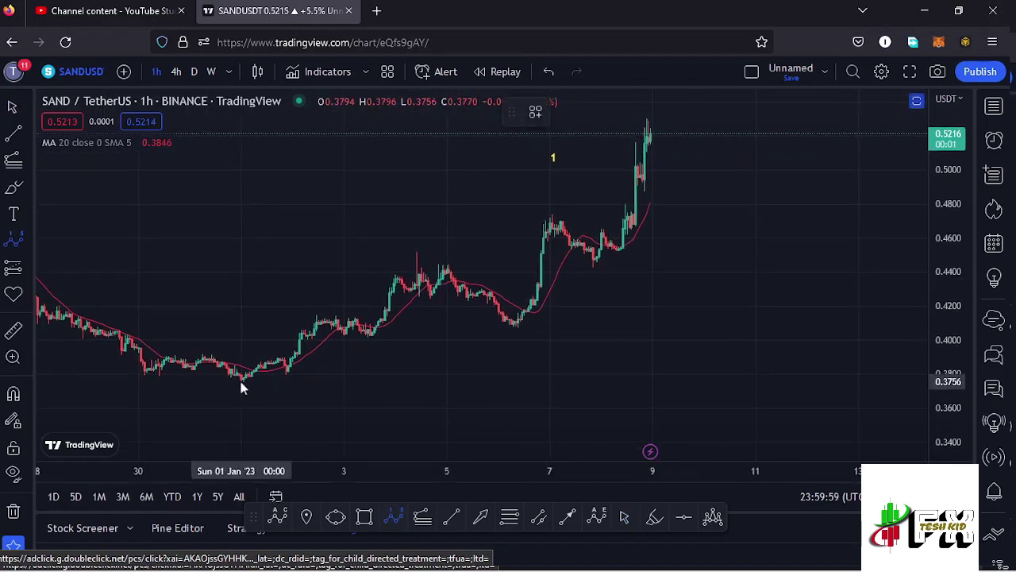
{"action": "left_click", "coordinate": [242, 385]}
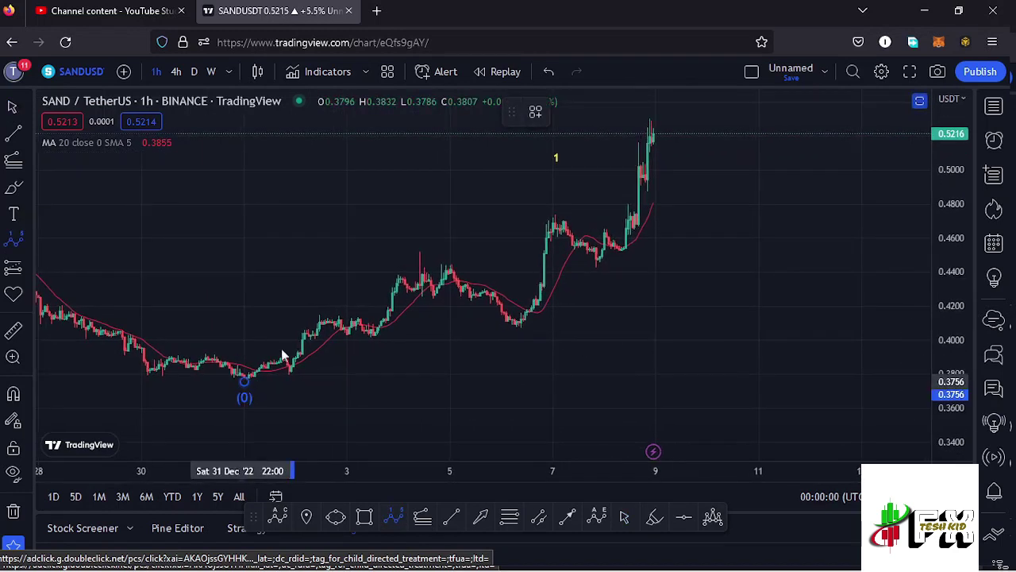
{"action": "left_click", "coordinate": [416, 249]}
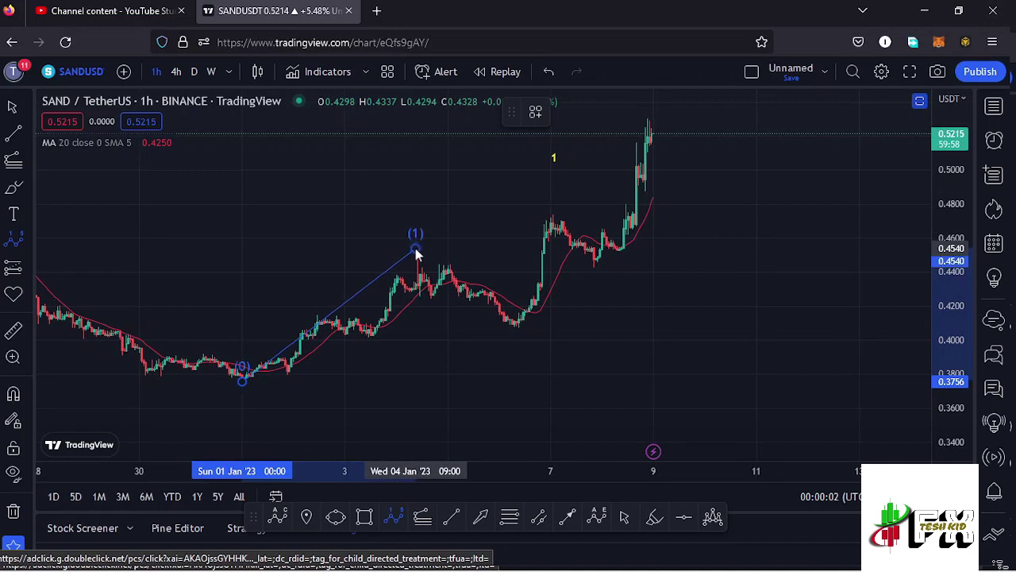
{"action": "left_click", "coordinate": [516, 326]}
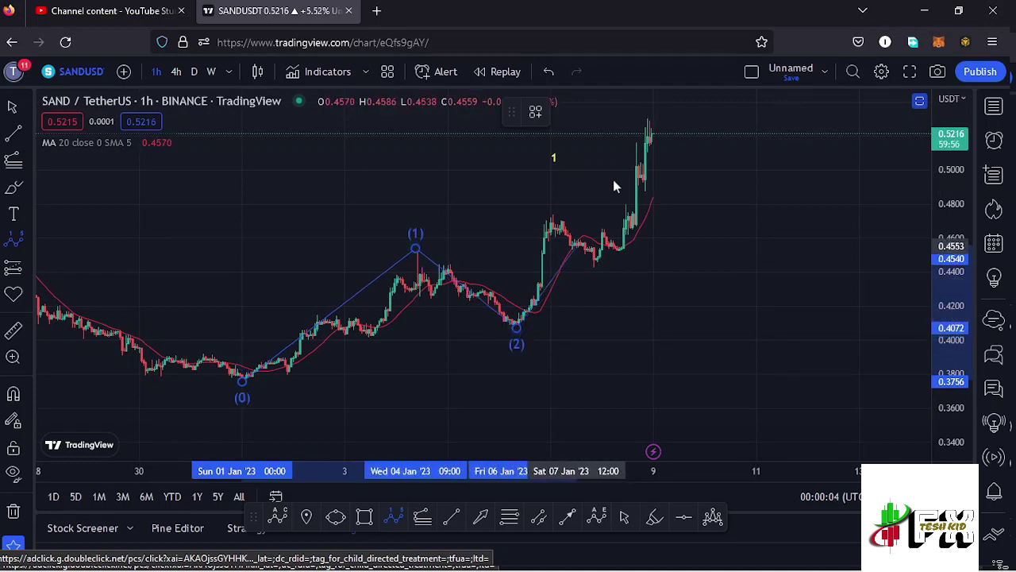
{"action": "left_click", "coordinate": [646, 109]}
{"action": "left_click", "coordinate": [707, 194]}
{"action": "left_click", "coordinate": [779, 99]}
{"action": "left_click", "coordinate": [792, 221]}
Raise the wave (5) target toward 0.567 USDT and nudge the yellow 1 label up-right
{"action": "left_click_drag", "start_coordinate": [792, 220], "coordinate": [764, 297]}
{"action": "left_click_drag", "start_coordinate": [750, 171], "coordinate": [780, 131]}
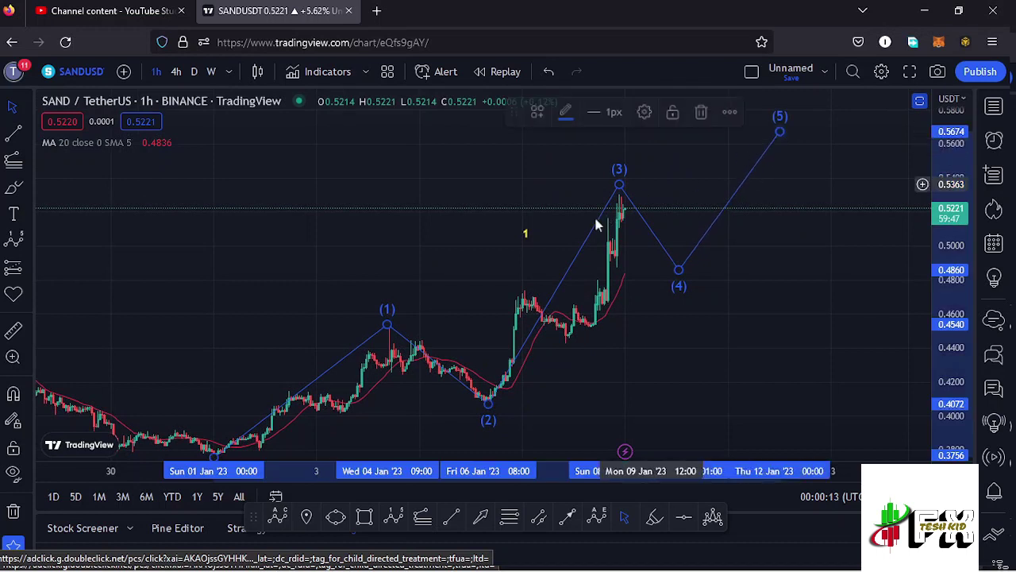
{"action": "left_click_drag", "start_coordinate": [524, 235], "coordinate": [536, 219]}
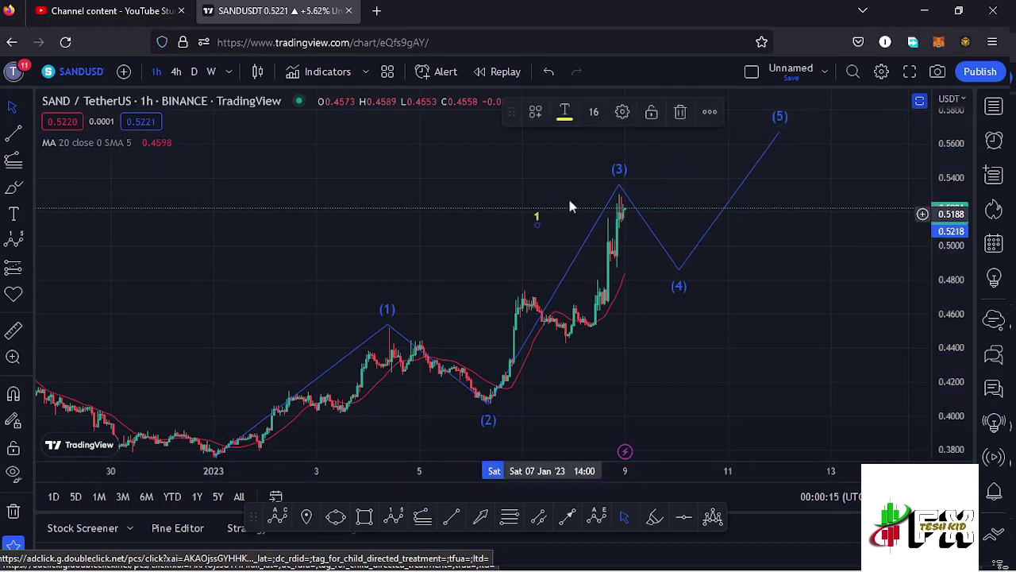
{"action": "left_click_drag", "start_coordinate": [484, 305], "coordinate": [503, 238]}
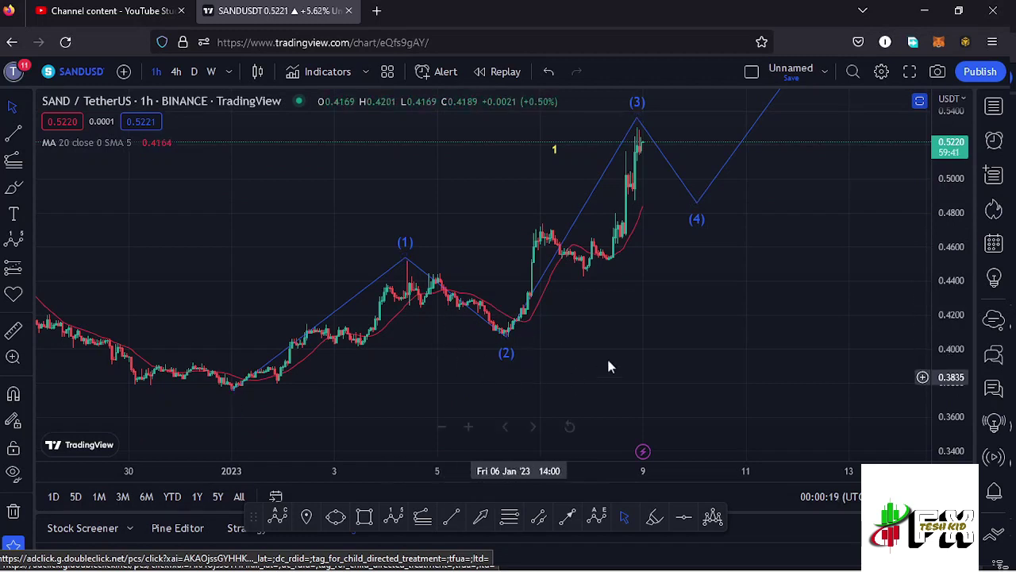
{"action": "left_click_drag", "start_coordinate": [594, 354], "coordinate": [600, 316]}
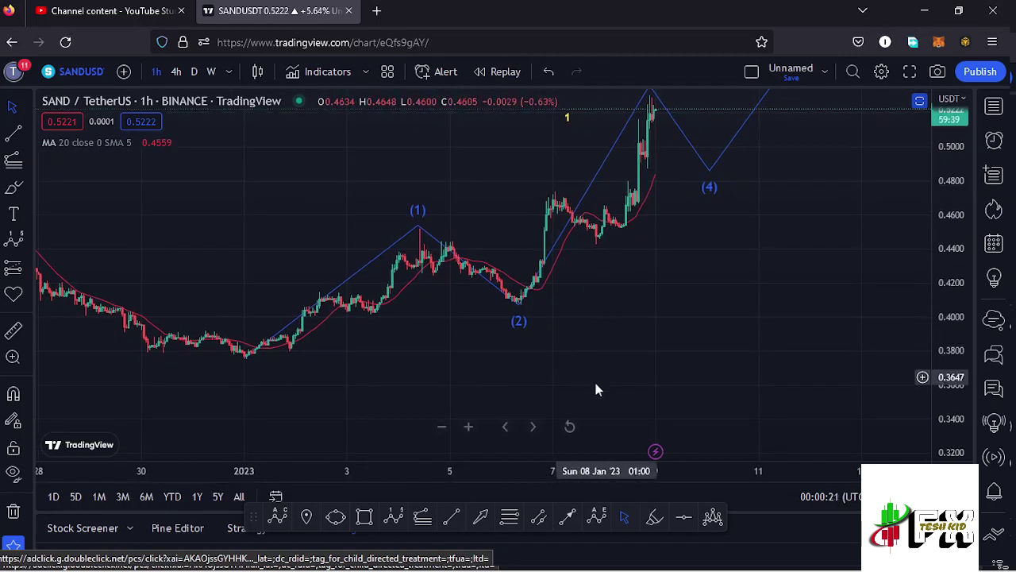
{"action": "left_click", "coordinate": [509, 517]}
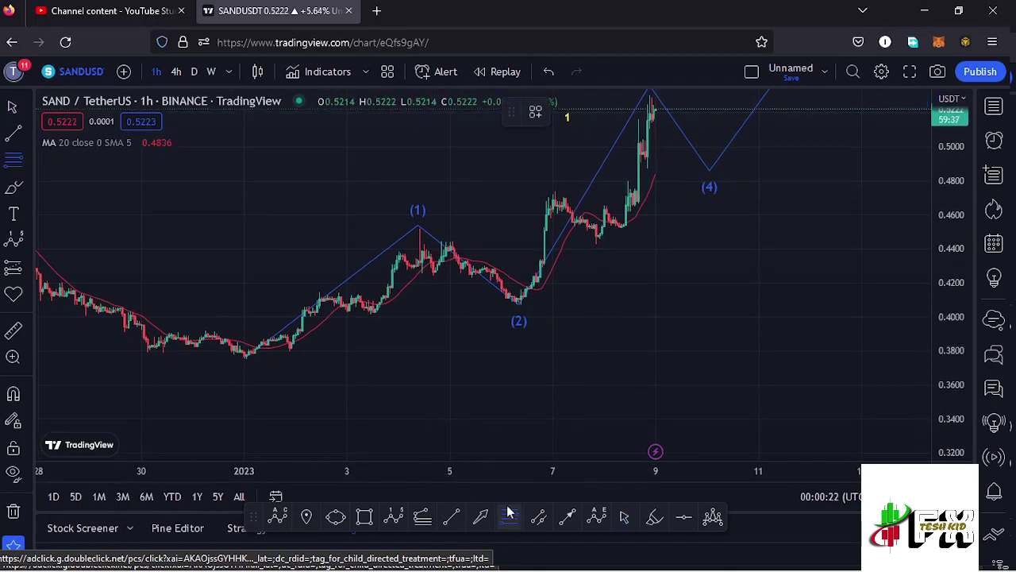
Draw a Fib retracement from (0) to (1), then a red box between 0.5 and 0.618 at (2)
{"action": "left_click", "coordinate": [246, 359]}
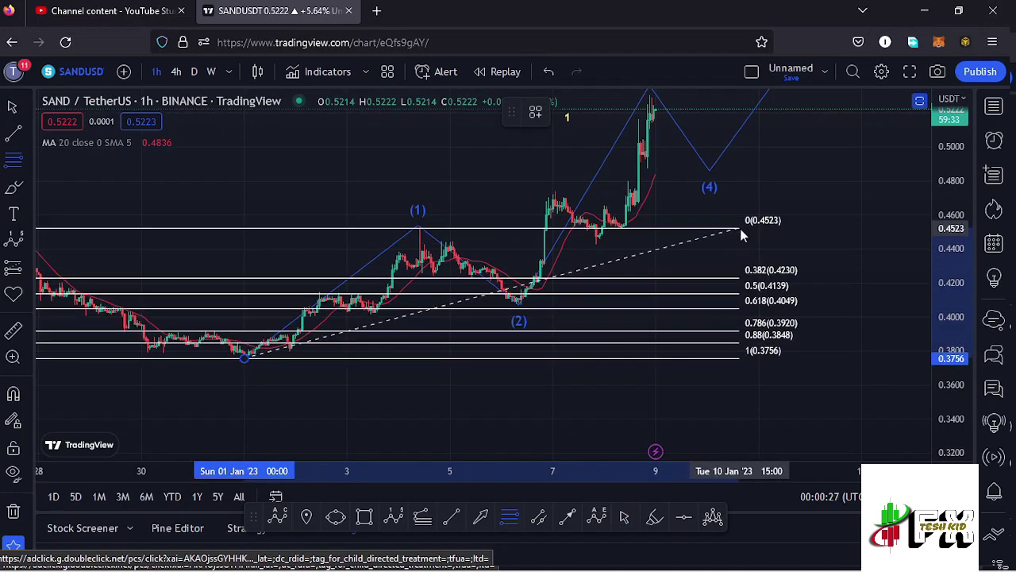
{"action": "left_click", "coordinate": [740, 229]}
{"action": "left_click_drag", "start_coordinate": [956, 331], "coordinate": [956, 306]}
{"action": "left_click", "coordinate": [365, 517]}
{"action": "left_click", "coordinate": [506, 301]}
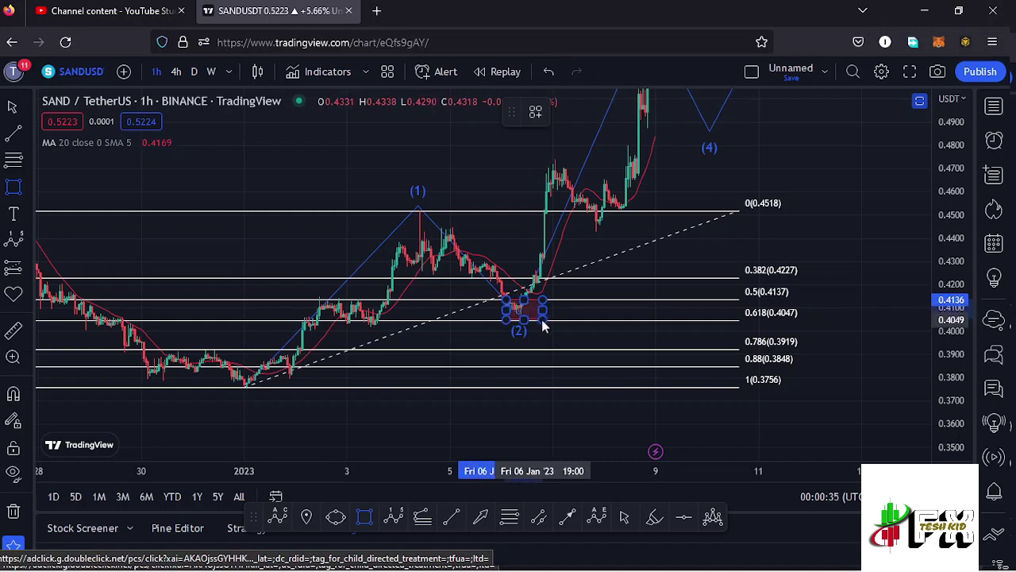
{"action": "left_click", "coordinate": [543, 321]}
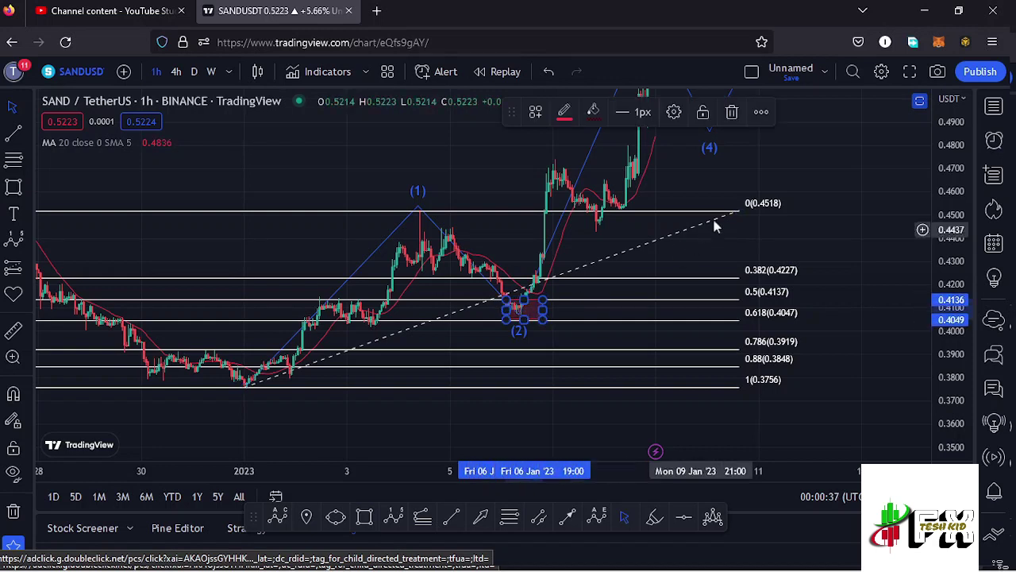
Delete the Fibonacci retracement and recentre the hourly chart on the wave count
{"action": "left_click", "coordinate": [738, 214]}
{"action": "key", "text": "Delete"}
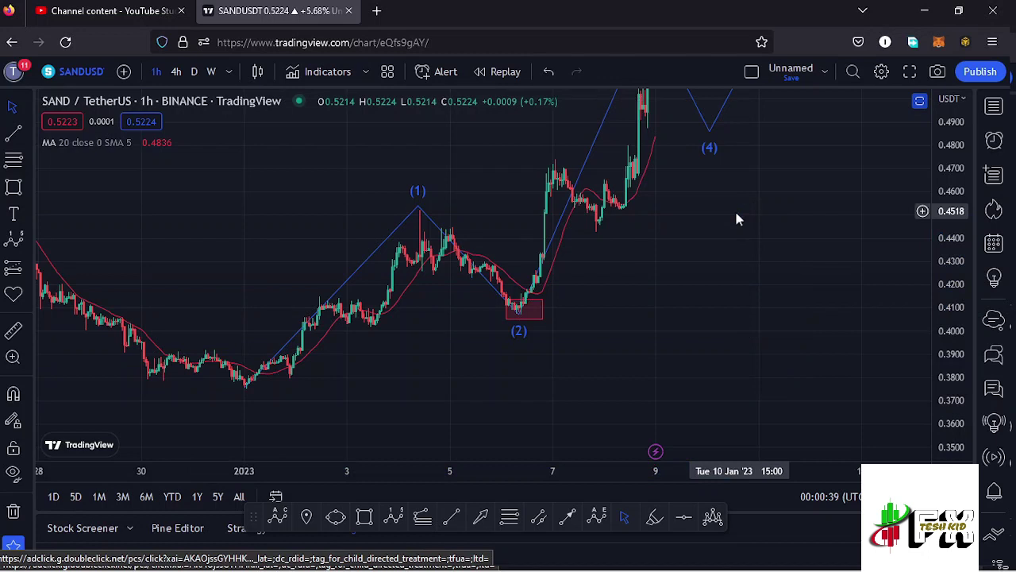
{"action": "left_click_drag", "start_coordinate": [634, 289], "coordinate": [588, 347]}
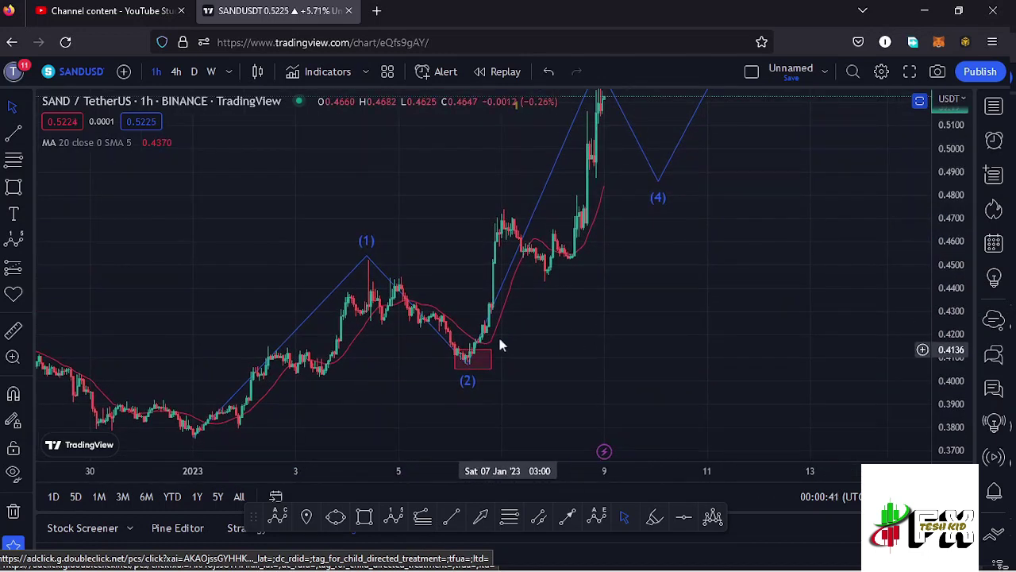
{"action": "left_click_drag", "start_coordinate": [950, 194], "coordinate": [950, 211]}
{"action": "scroll", "coordinate": [771, 314], "scroll_direction": "down", "scroll_amount": 3}
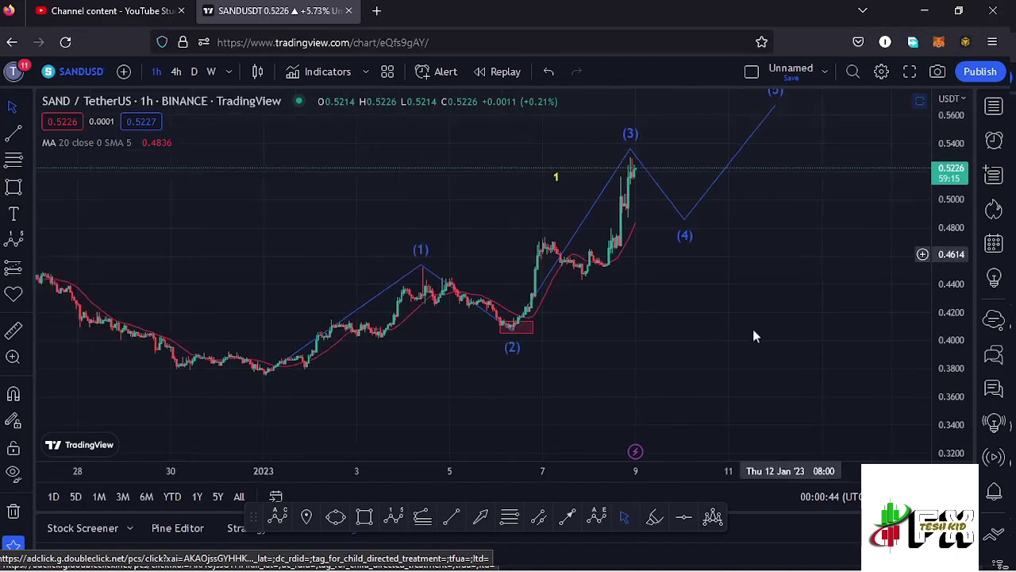
{"action": "left_click_drag", "start_coordinate": [785, 344], "coordinate": [687, 379]}
{"action": "scroll", "coordinate": [686, 379], "scroll_direction": "up", "scroll_amount": 2}
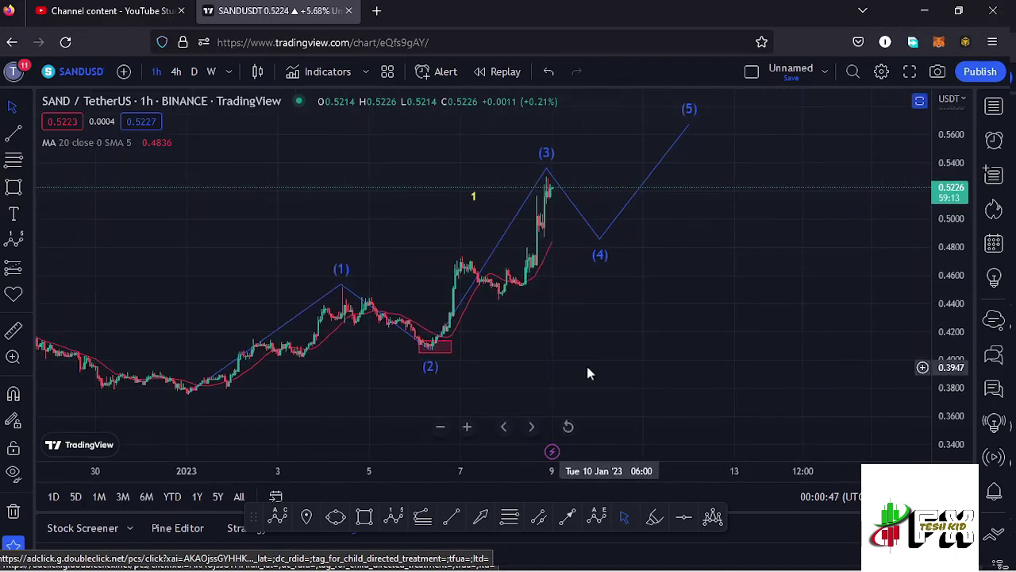
{"action": "left_click_drag", "start_coordinate": [561, 354], "coordinate": [609, 356]}
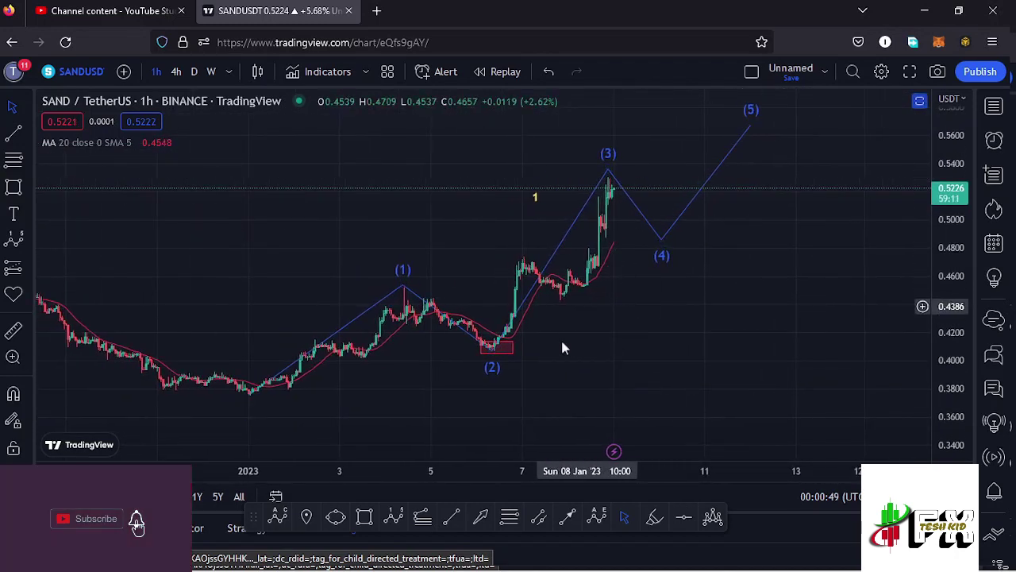
{"action": "left_click", "coordinate": [422, 517]}
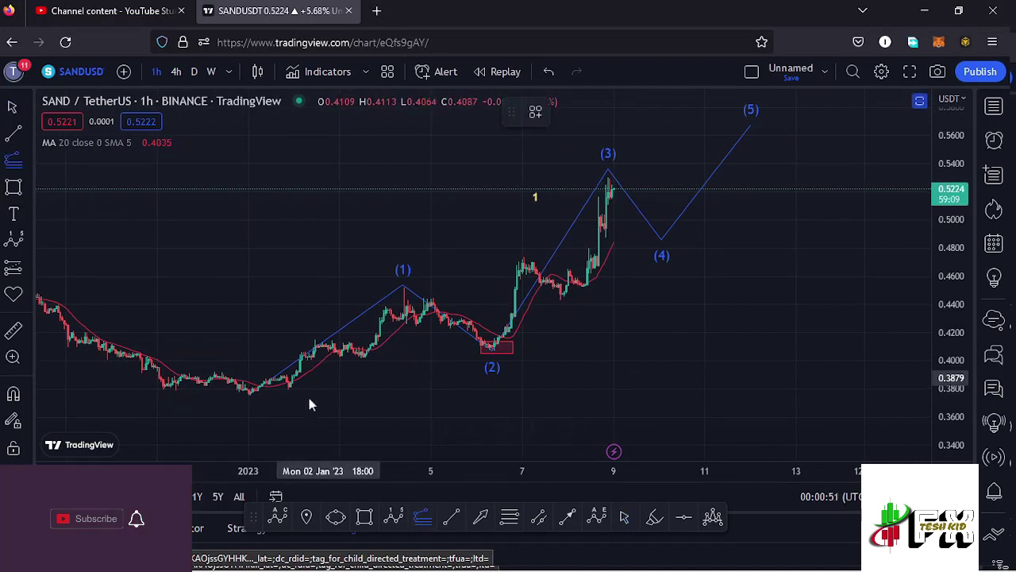
{"action": "left_click", "coordinate": [250, 394]}
{"action": "left_click", "coordinate": [402, 286]}
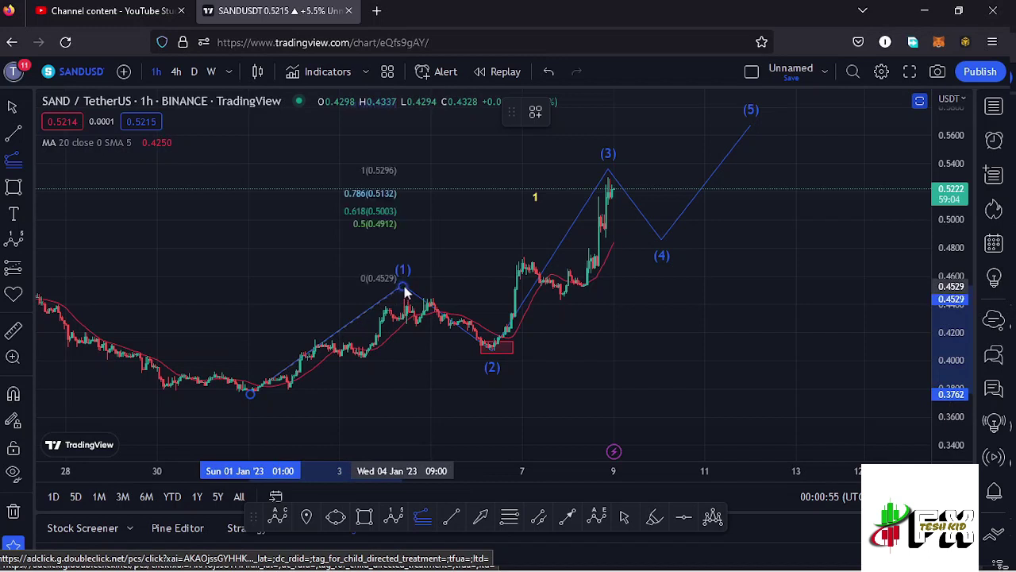
{"action": "left_click", "coordinate": [827, 349]}
{"action": "left_click_drag", "start_coordinate": [850, 337], "coordinate": [815, 331]}
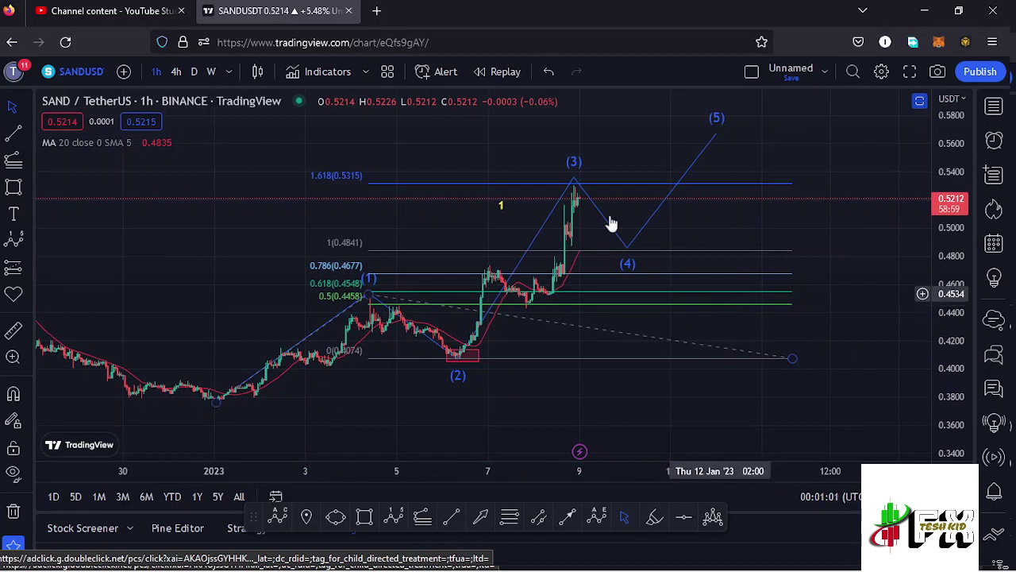
{"action": "left_click", "coordinate": [575, 187]}
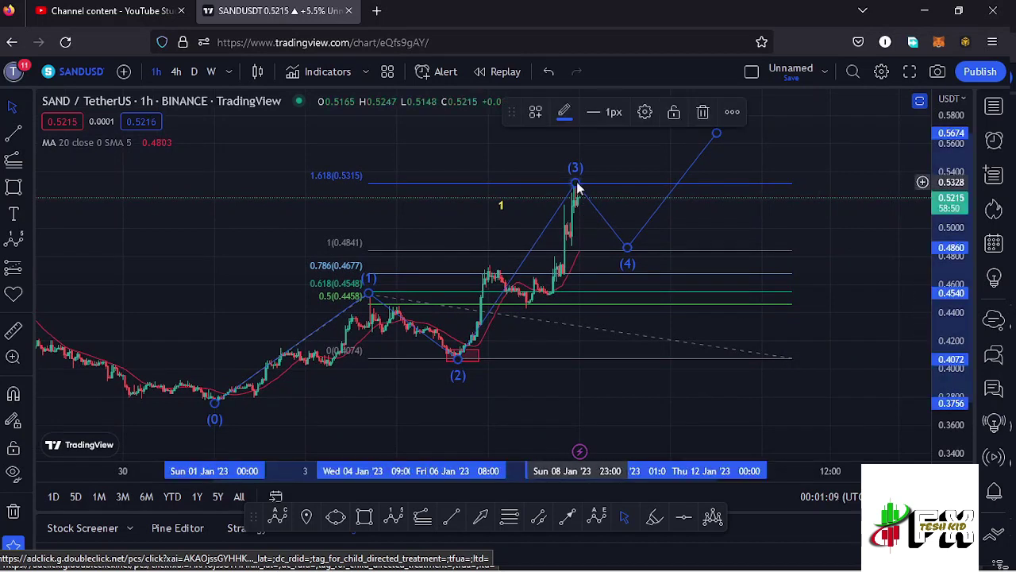
{"action": "left_click", "coordinate": [705, 232]}
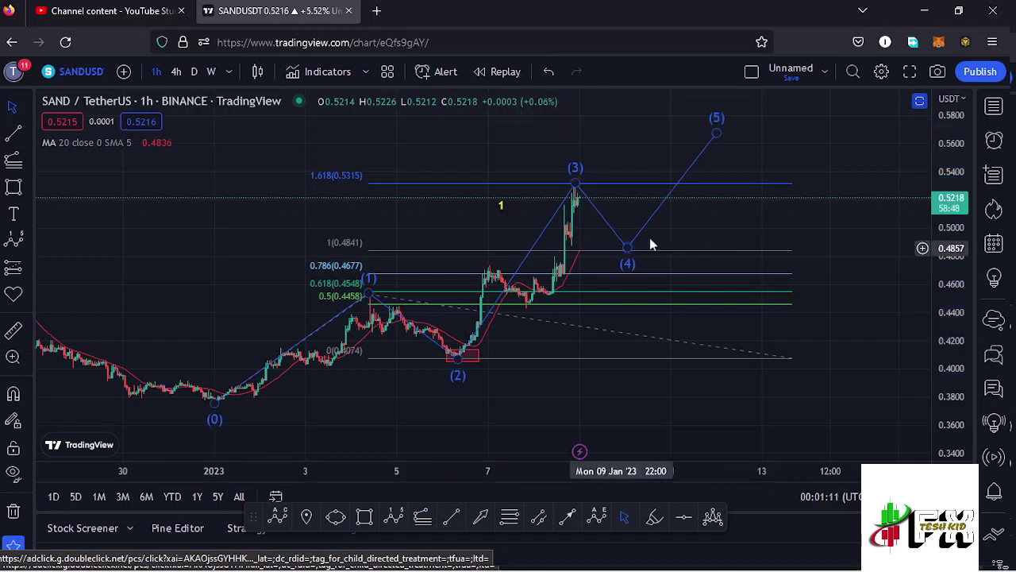
{"action": "left_click", "coordinate": [791, 359]}
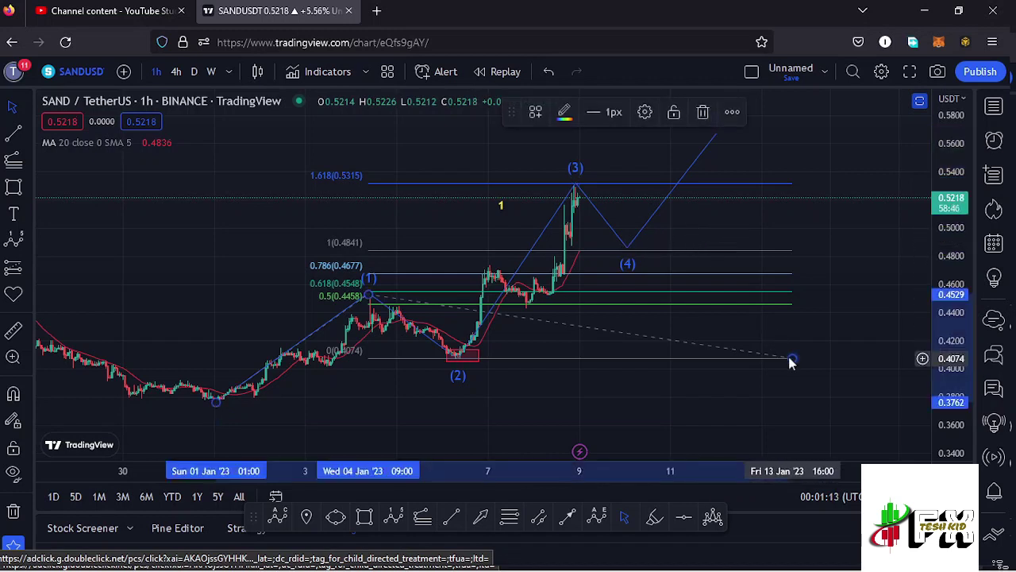
{"action": "key", "text": "Delete"}
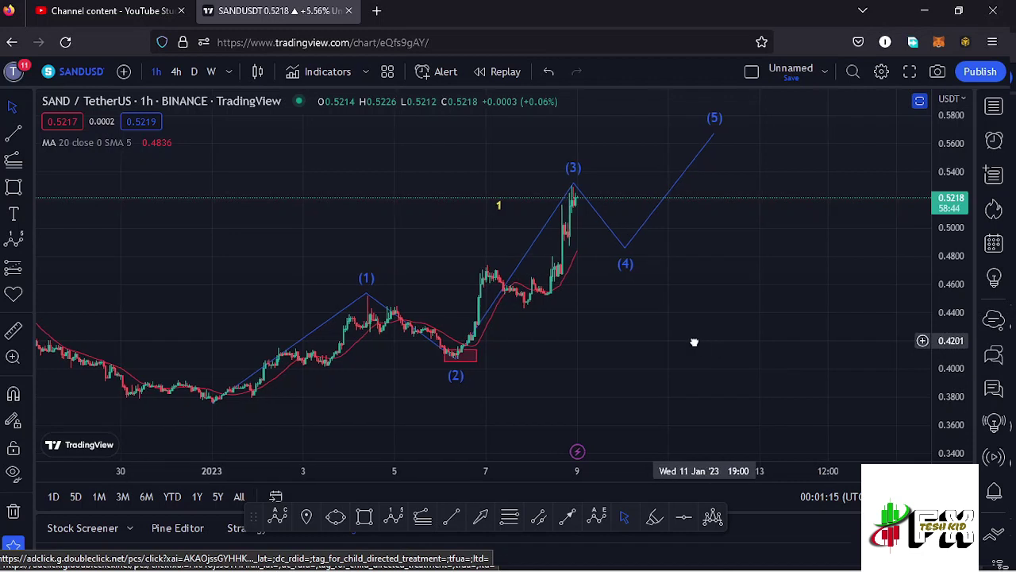